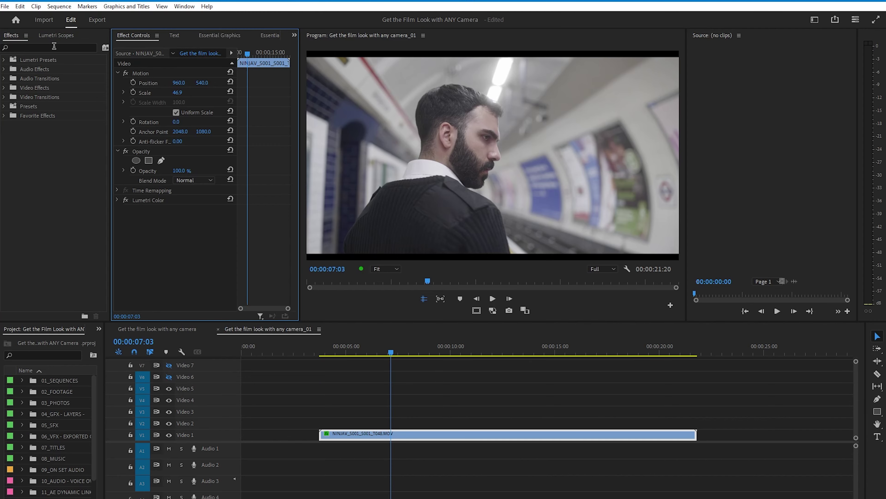
Search Effects for 'lu' and apply Lumetri Color to the subway clip.
click(56, 49)
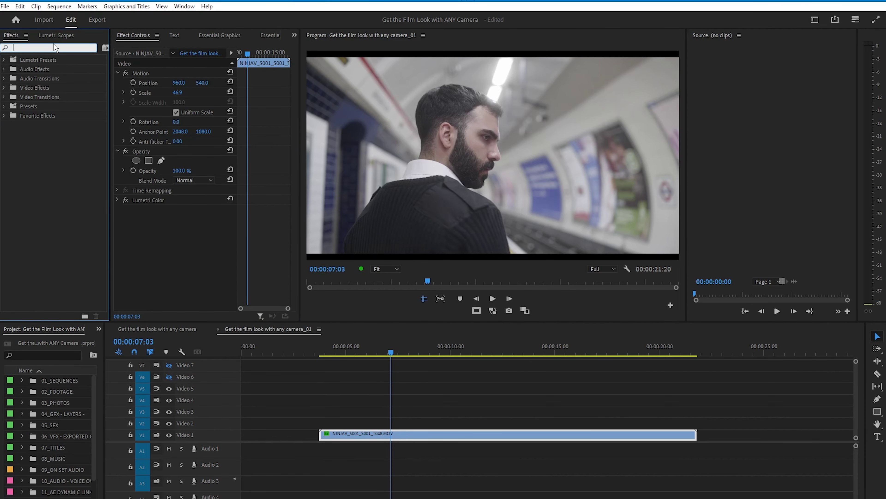
text(lumetri)
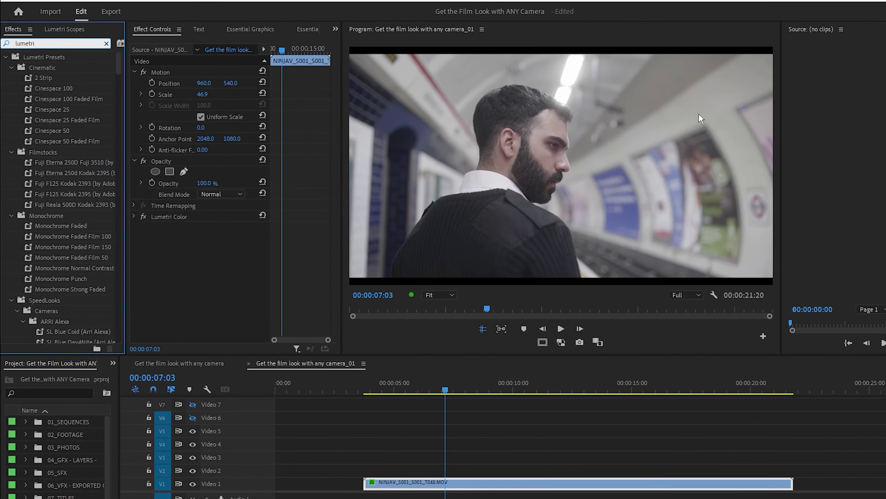
click(10, 124)
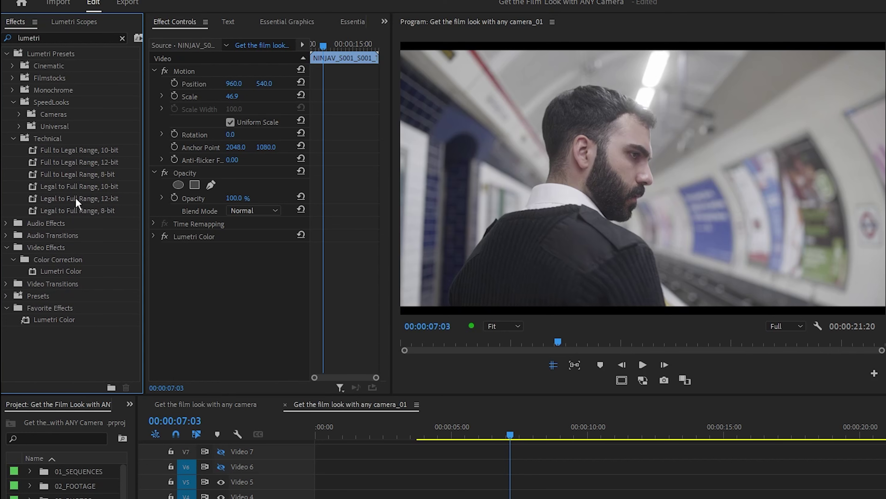
drag(60, 274, 240, 278)
click(122, 38)
click(241, 0)
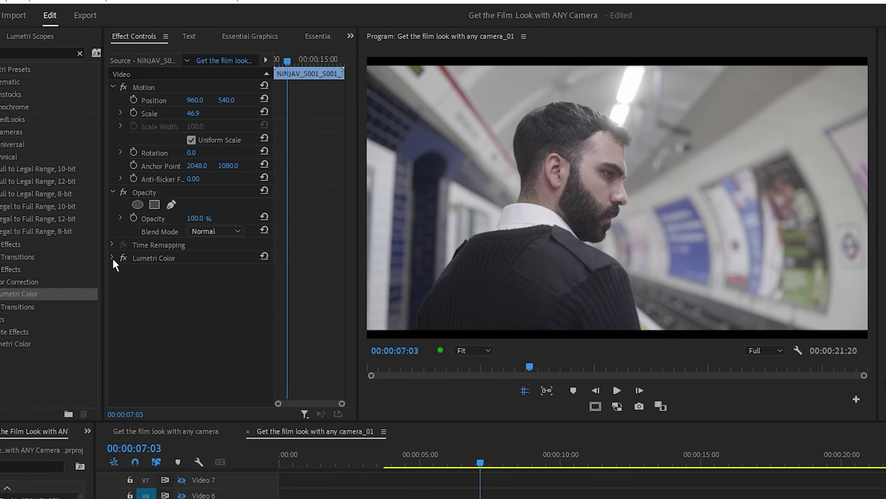
Expand Lumetri Curves, pull the RGB white point down and lift the black point.
click(112, 258)
click(122, 309)
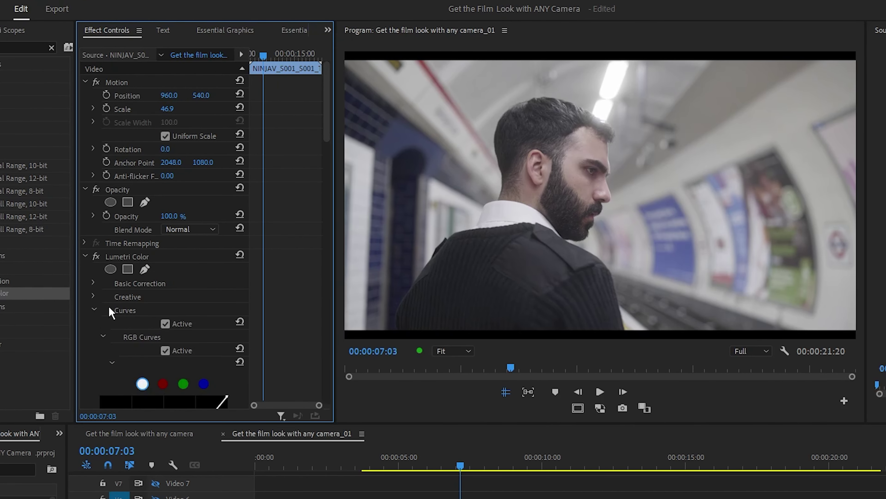
scroll(322, 174, down, 6)
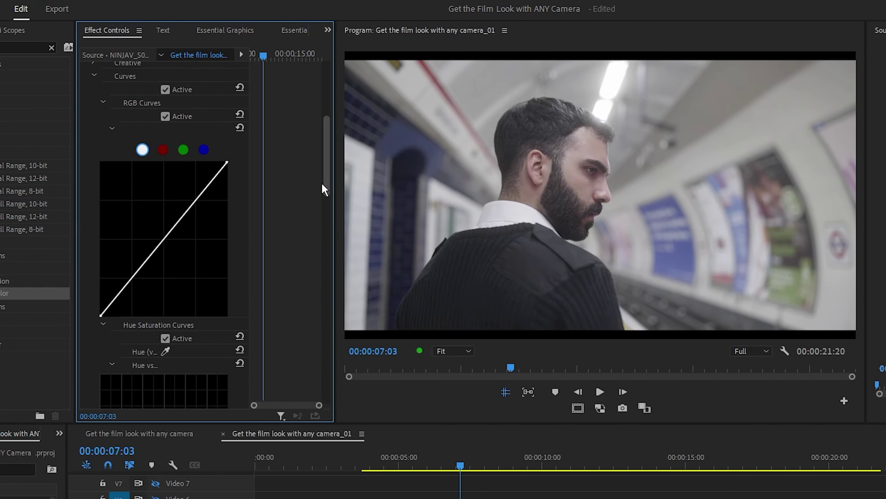
drag(324, 178, 327, 170)
drag(229, 226, 232, 236)
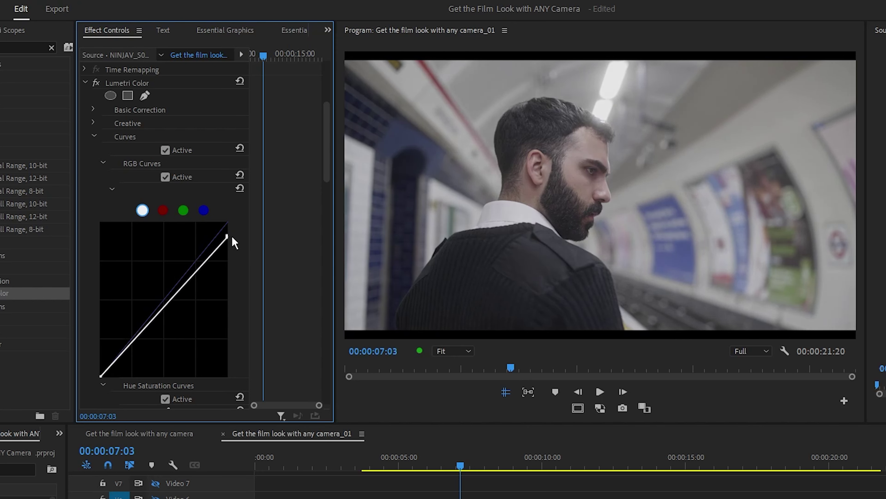
drag(99, 375, 96, 359)
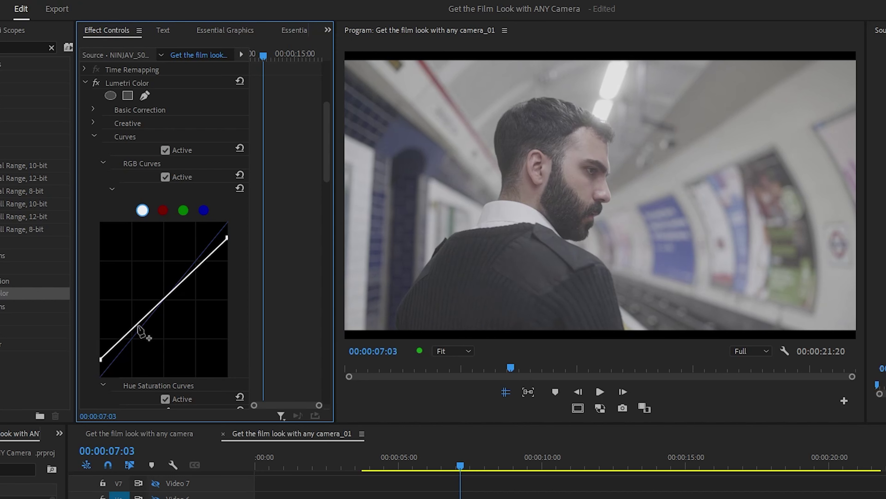
Add a lowered shadow point and a raised highlight point on the RGB curve, then deepen the shadows slightly.
drag(129, 332, 134, 340)
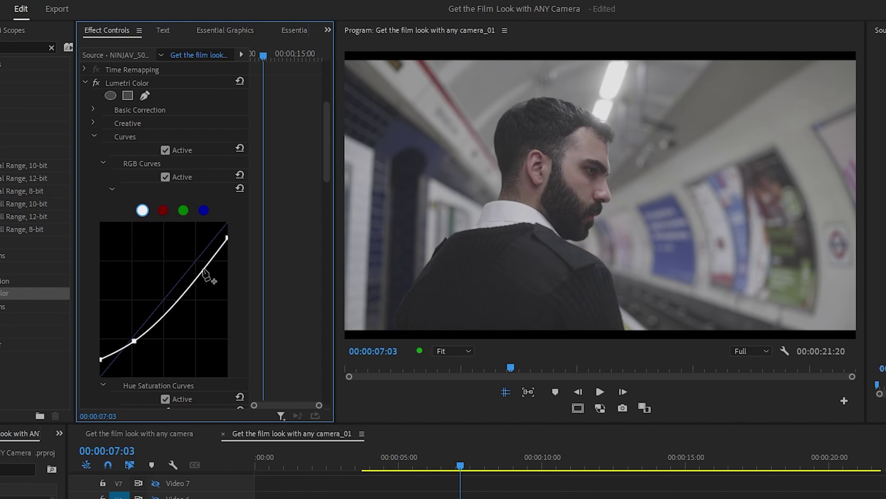
drag(205, 274, 193, 252)
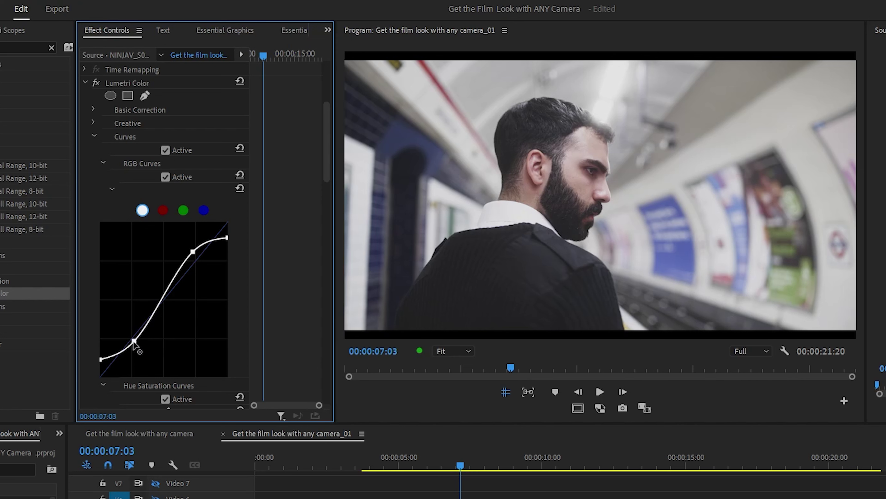
drag(133, 342, 134, 345)
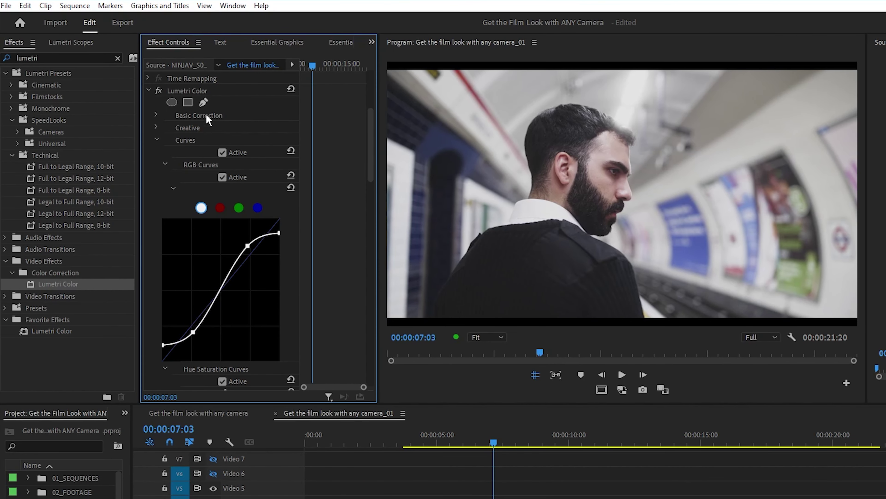
Jump to 00:00:12:07 and show Lumetri Scopes with only the Vectorscope YUV.
key(Down)
click(232, 6)
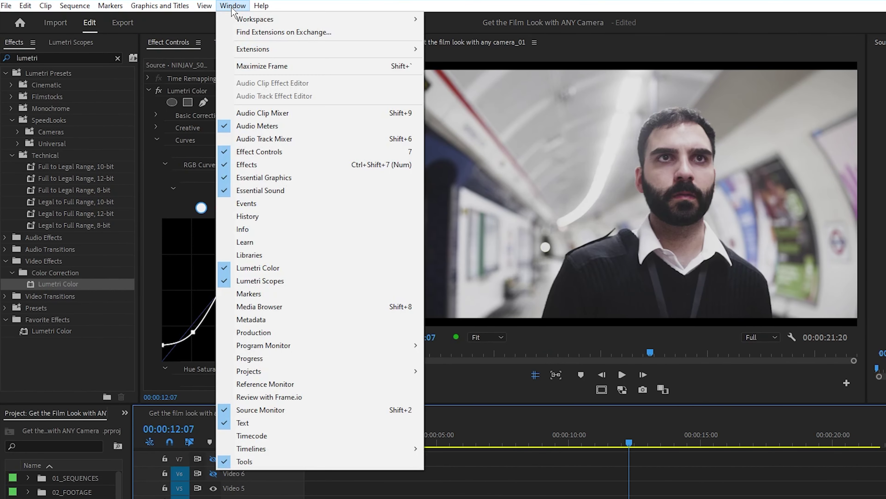
click(274, 281)
drag(301, 210, 234, 210)
right_click(99, 241)
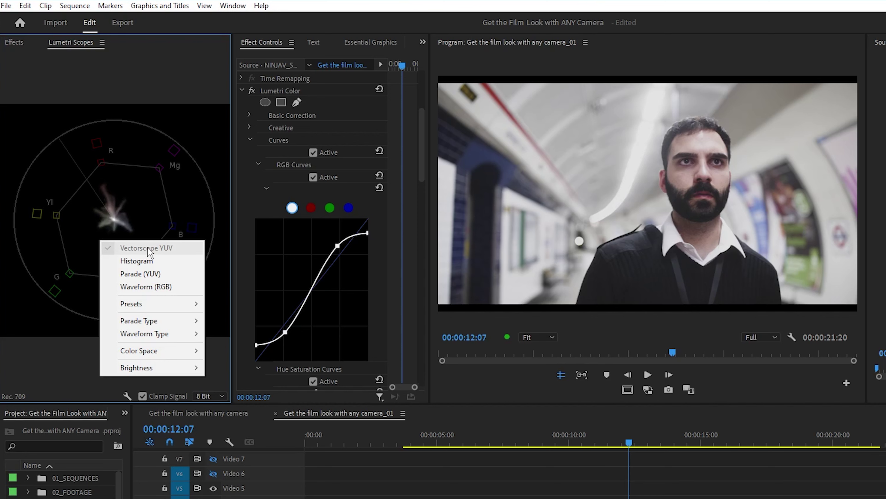
click(59, 359)
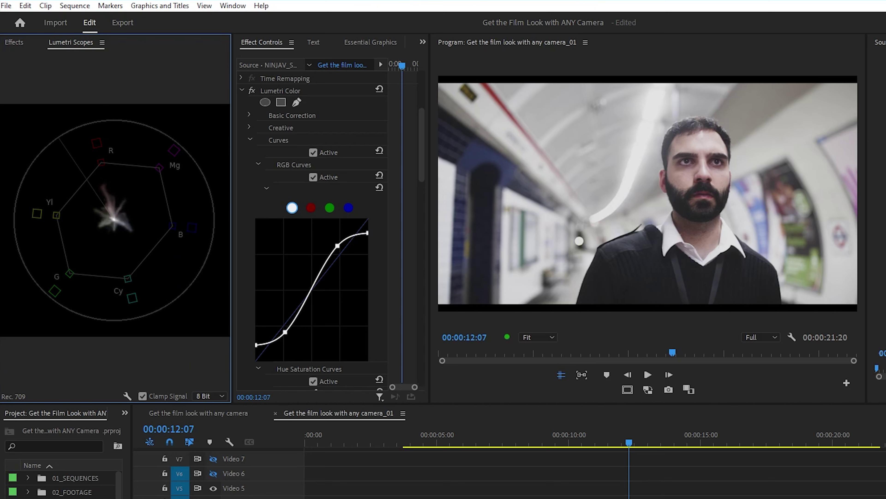
Collapse Curves and expand the HSL Secondary section of Lumetri Color.
click(250, 139)
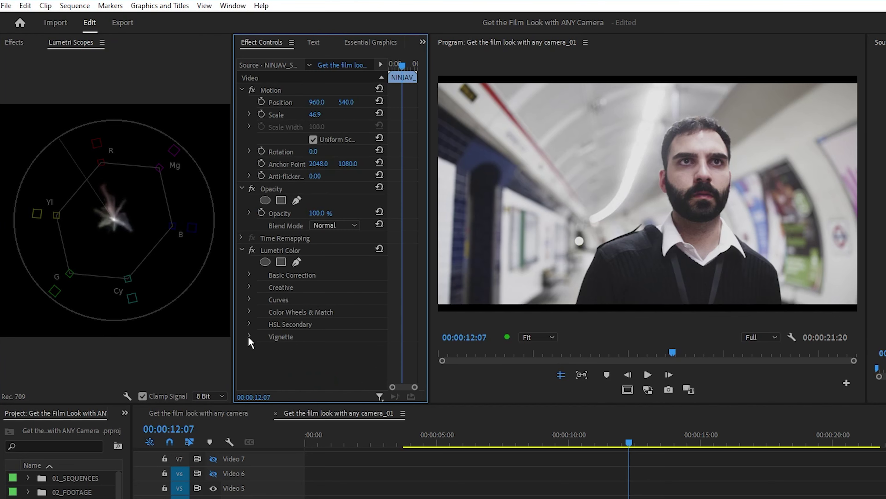
click(249, 323)
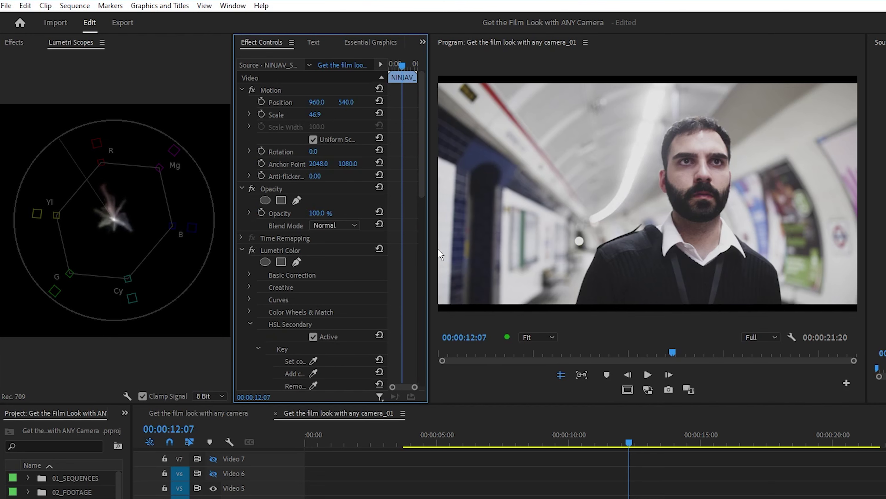
scroll(418, 233, down, 5)
scroll(418, 233, down, 1)
drag(429, 233, 468, 232)
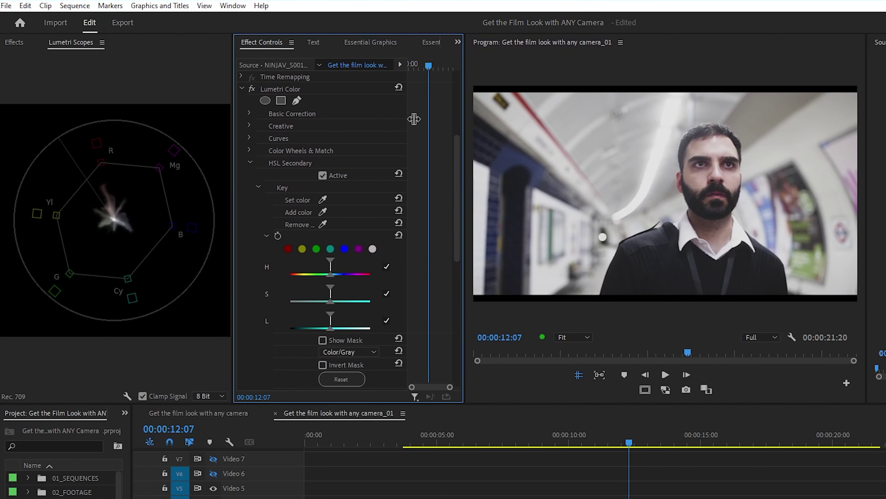
Sample the forehead skin tone with Set color, enable Show Mask, and adjust the L range.
click(325, 199)
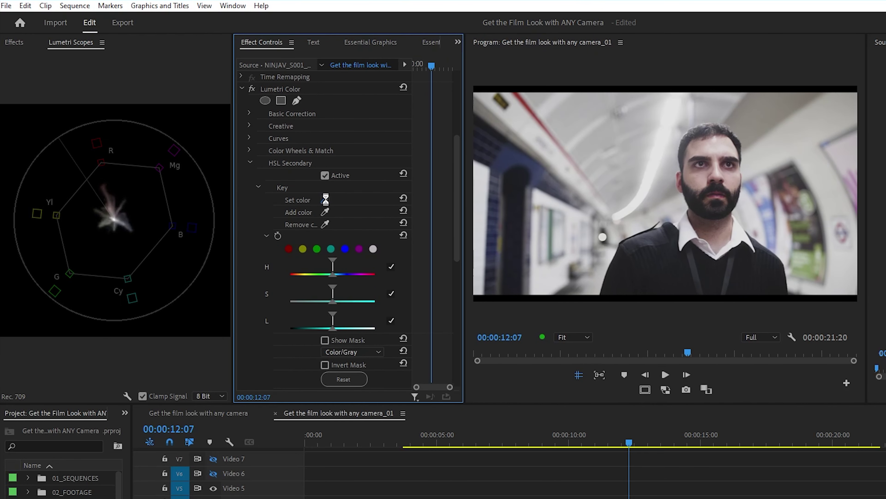
click(724, 141)
scroll(450, 255, down, 3)
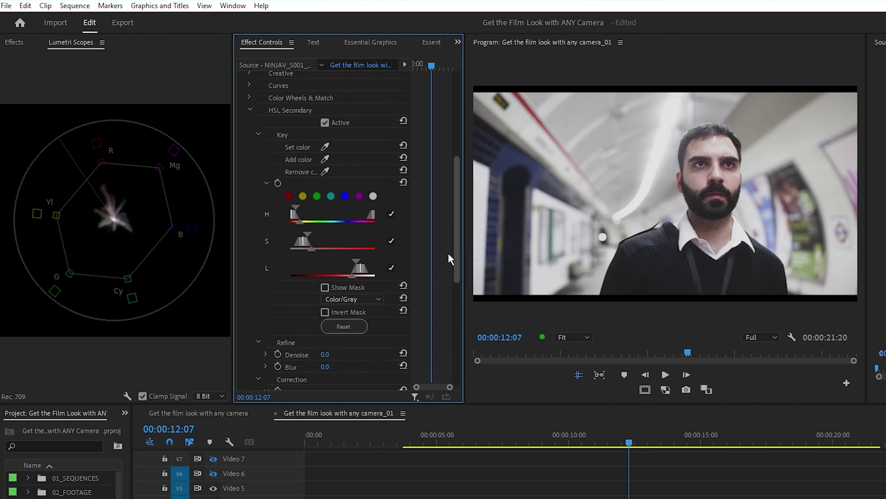
click(324, 272)
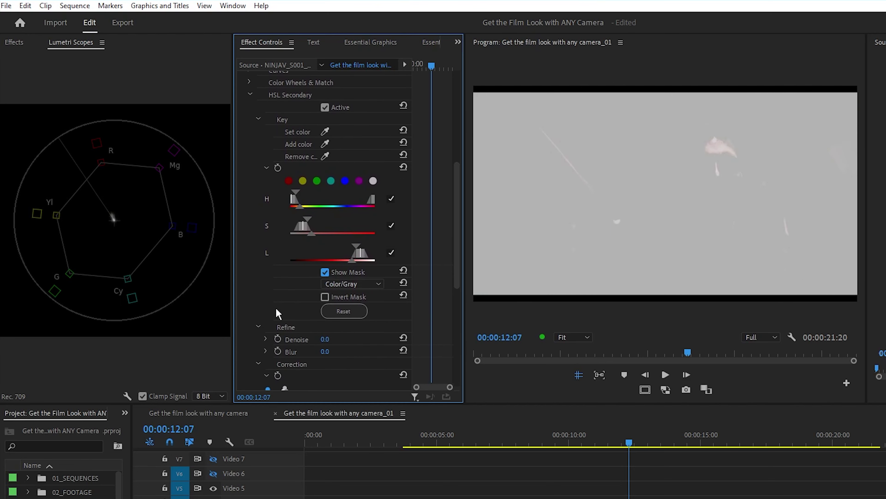
drag(359, 251, 317, 245)
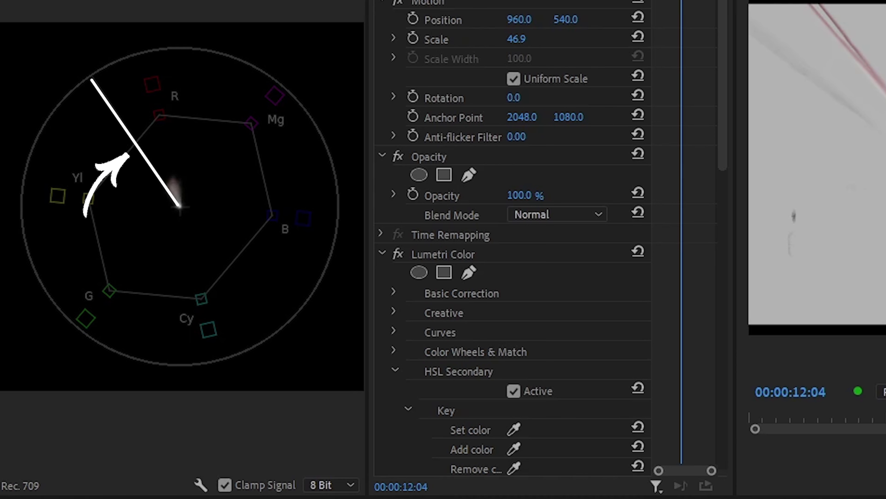
Drag the HSL Secondary correction wheel puck toward orange-red for the keyed skin.
scroll(716, 192, down, 8)
scroll(696, 274, down, 10)
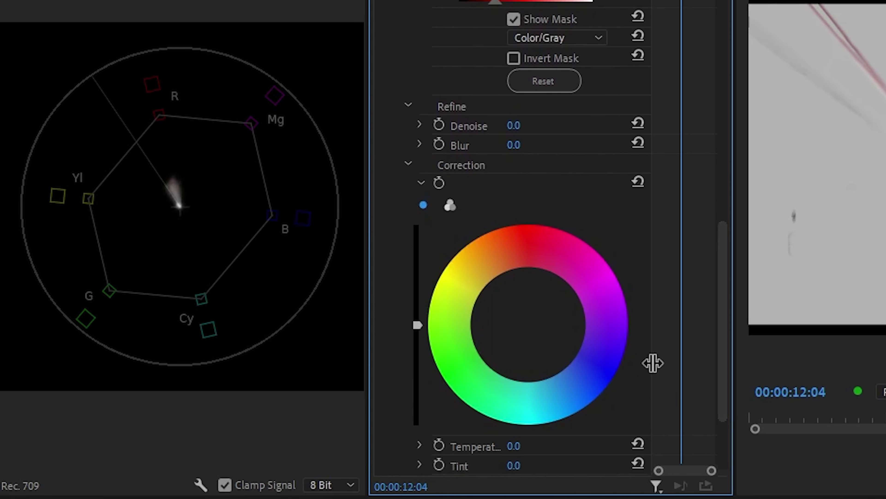
click(529, 324)
drag(529, 324, 517, 314)
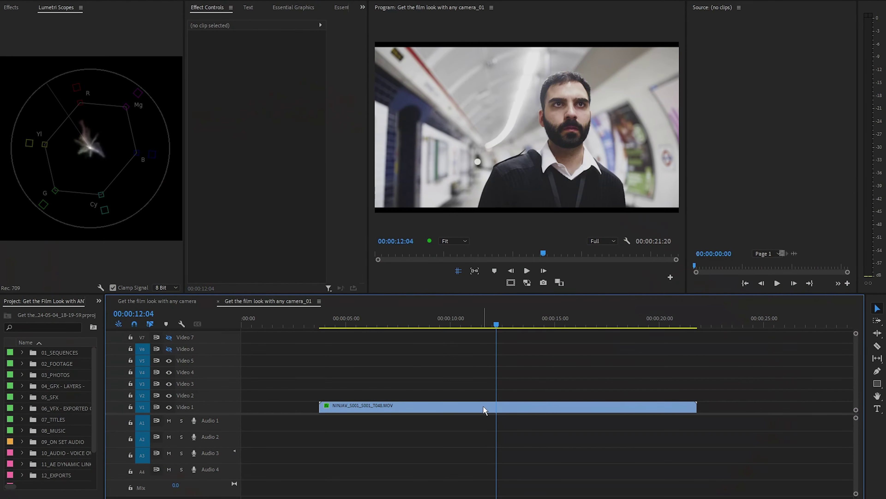
Alt-drag the V1 subway clip straight up to duplicate it onto V2.
drag(484, 405, 487, 394)
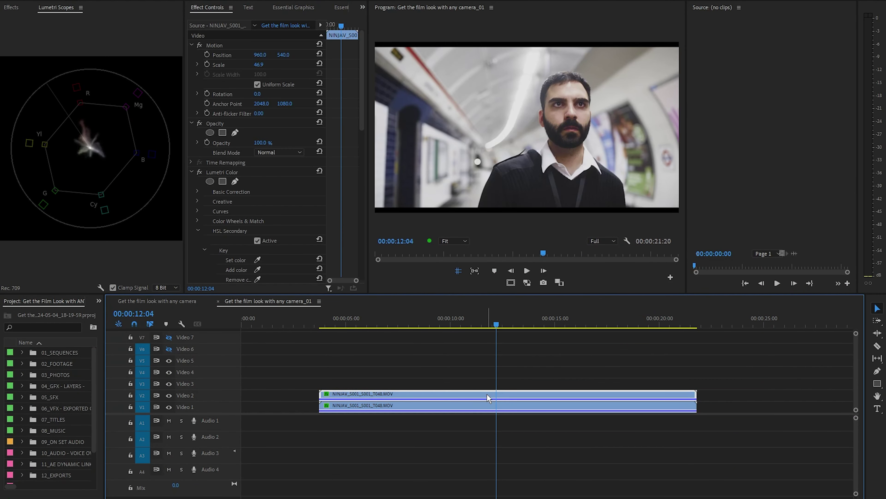
Search Effects for 'luma' and apply Luma Key to the V2 copy.
click(11, 8)
text(luma)
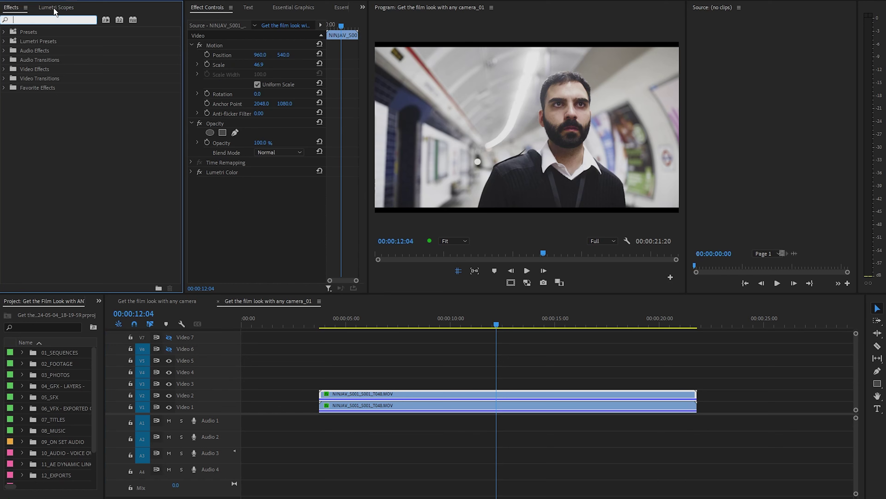
click(46, 88)
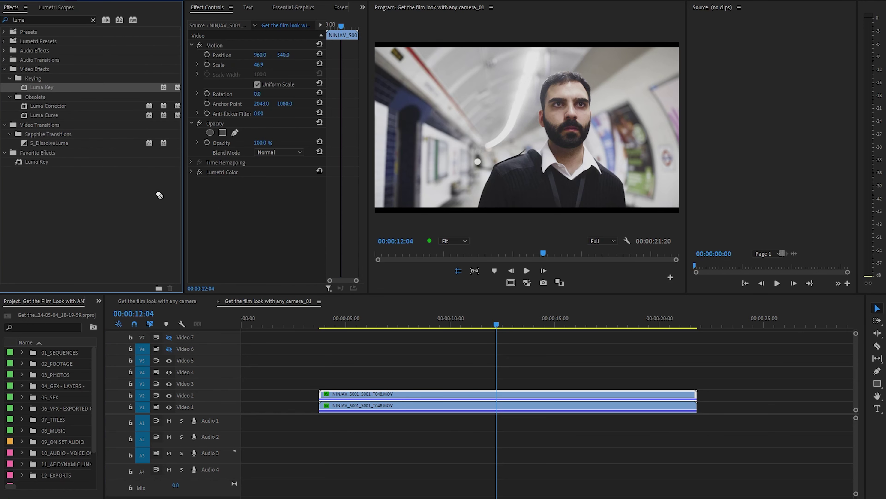
drag(159, 196, 225, 199)
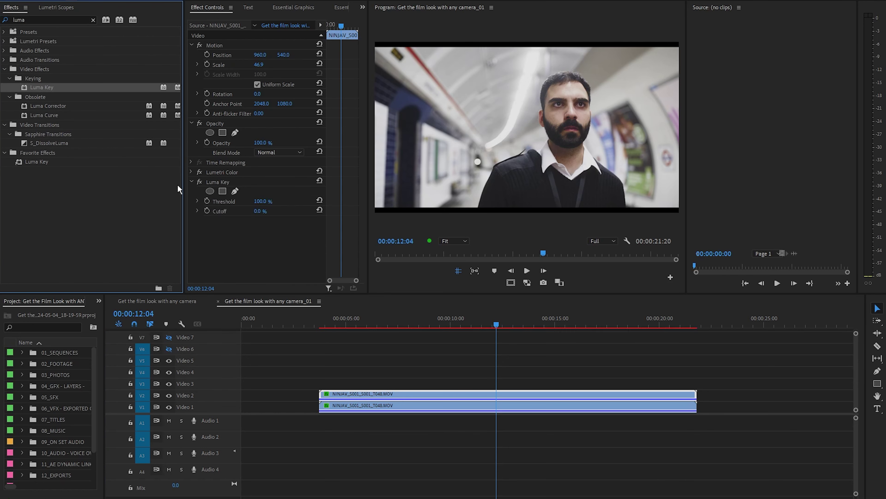
Turn off Video 1 output and raise the Luma Key Cutoff to 87.2%.
click(169, 407)
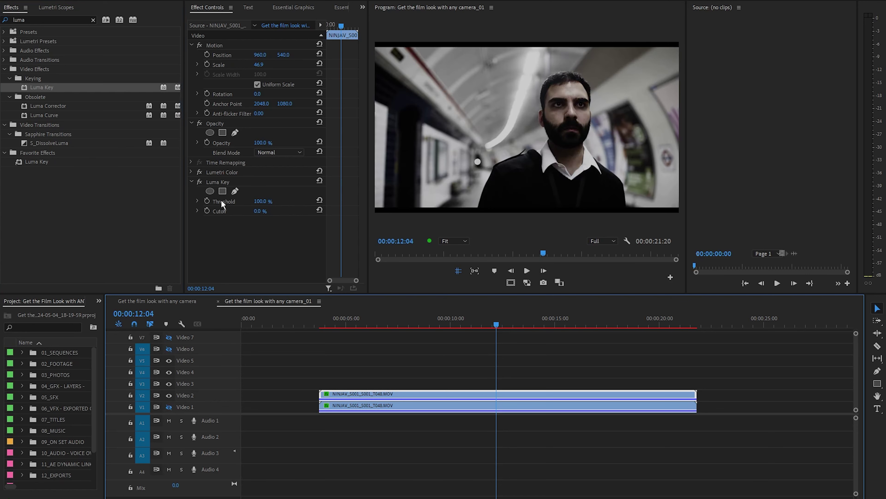
click(198, 211)
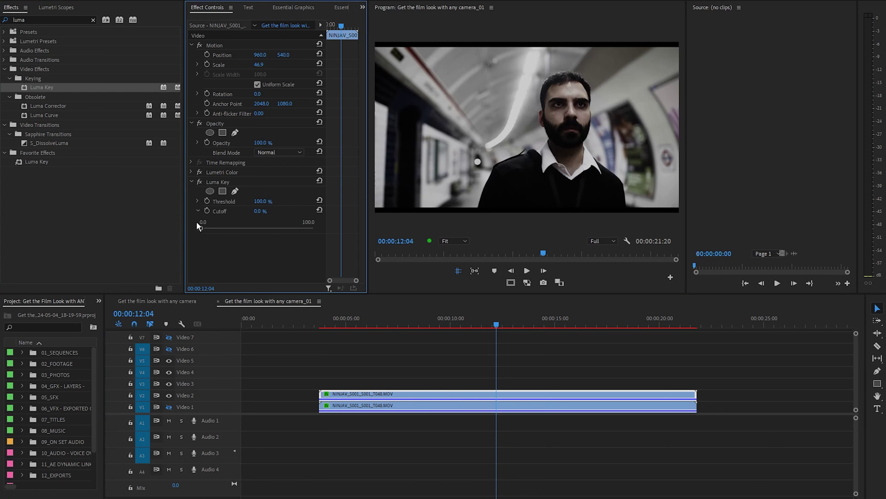
drag(199, 229, 298, 227)
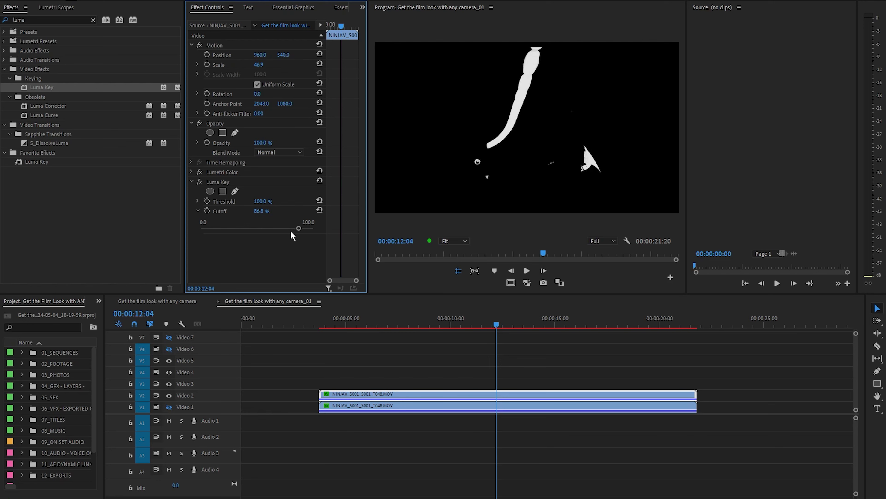
drag(298, 228, 301, 228)
Apply Gaussian Blur to the keyed V2 clip and set Blurriness to 100.
click(92, 20)
text(g)
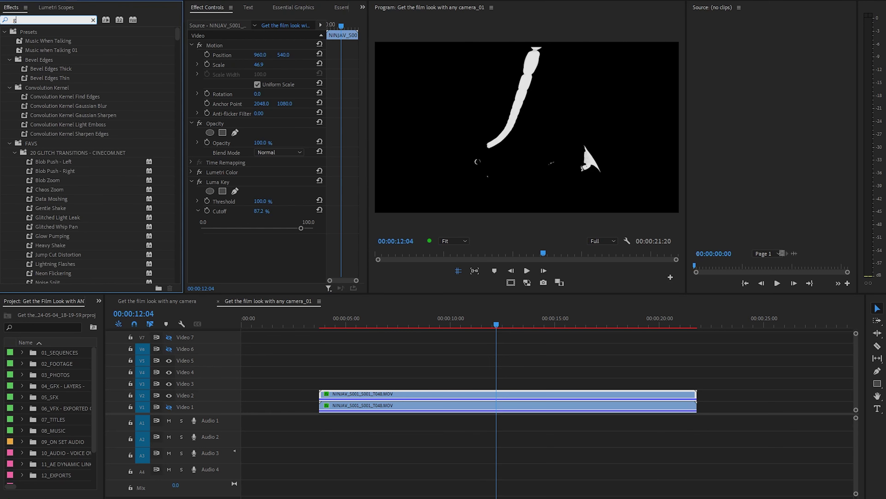
text(au)
drag(46, 115, 256, 259)
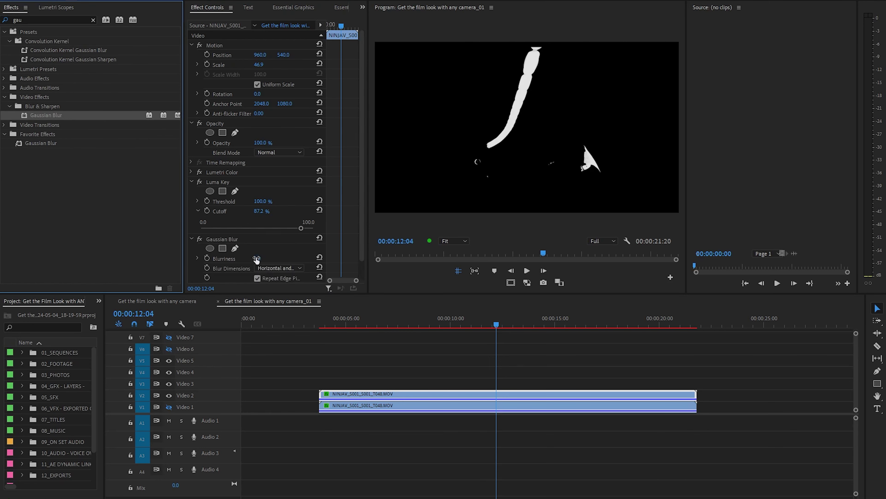
drag(362, 208, 363, 233)
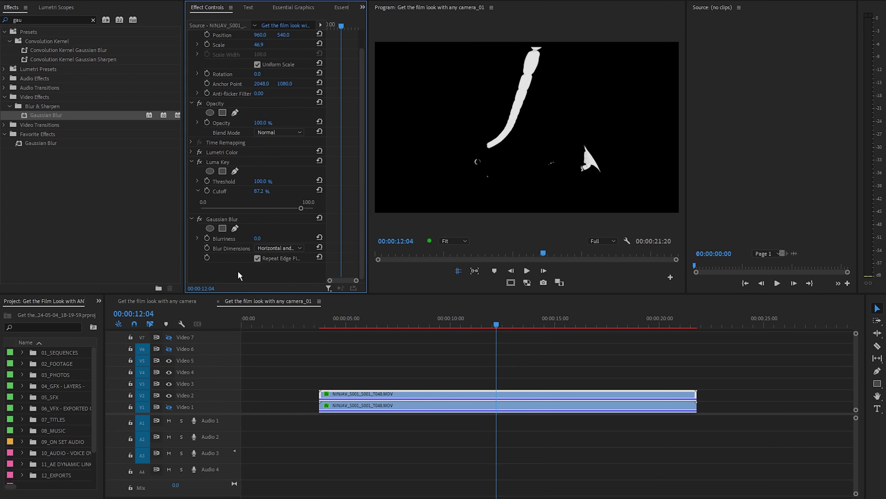
click(257, 239)
text(1)
key(Return)
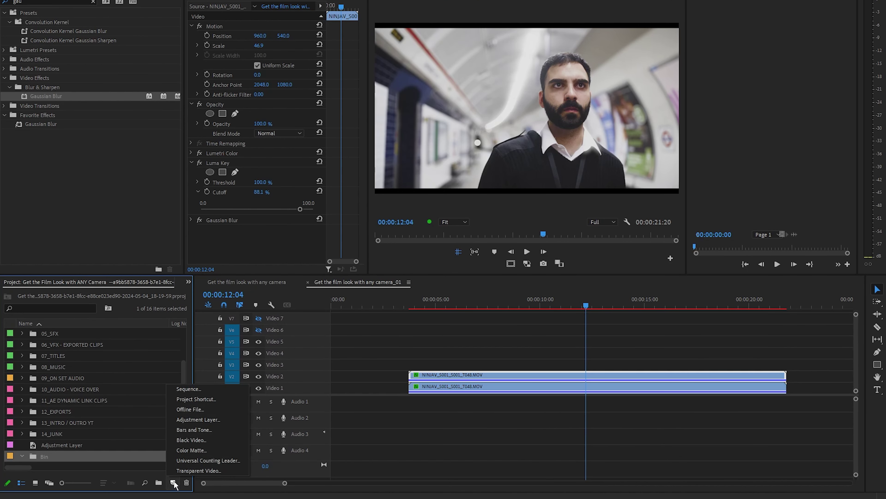
Create an adjustment layer, place it on Video 4 and extend it to the clip's end.
click(203, 423)
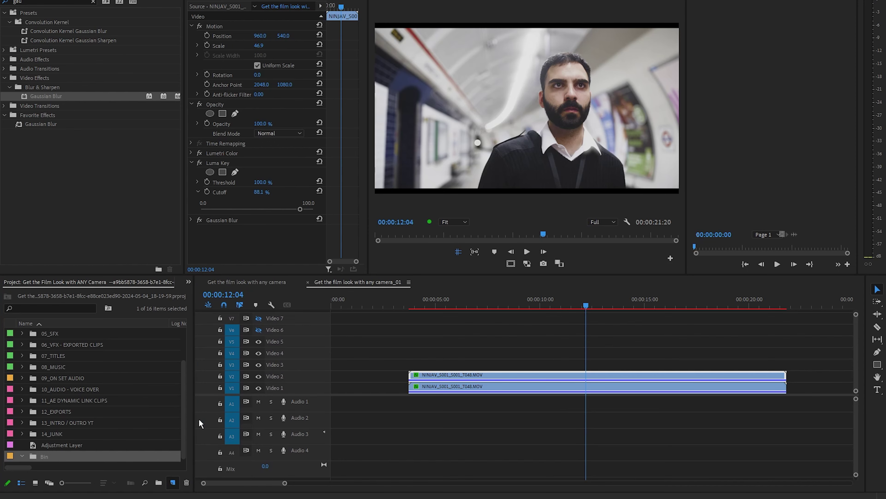
key(Return)
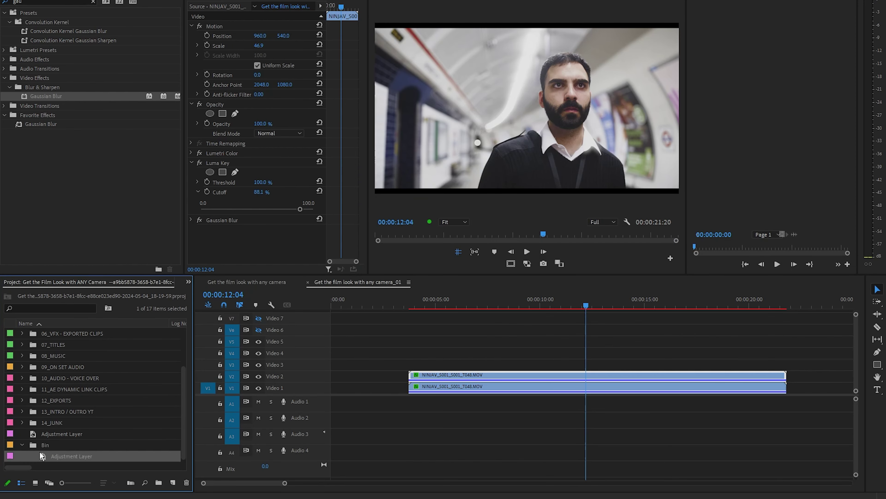
drag(41, 455, 416, 368)
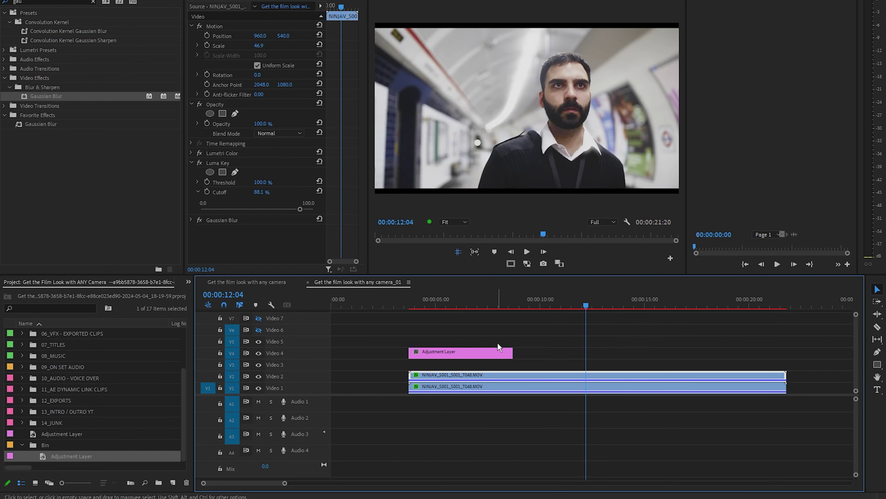
drag(512, 352, 784, 378)
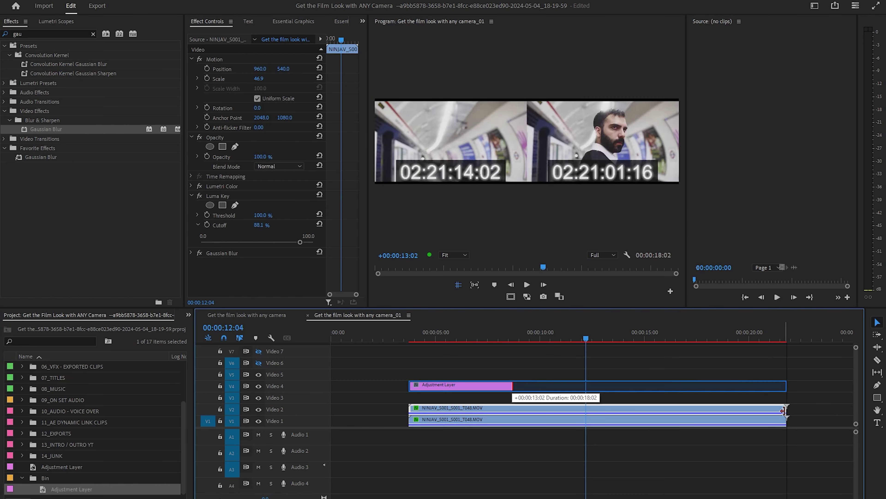
Apply Channel Blur to the adjustment layer and set its blend mode to Lighten.
drag(784, 410, 787, 410)
click(93, 34)
text(channel)
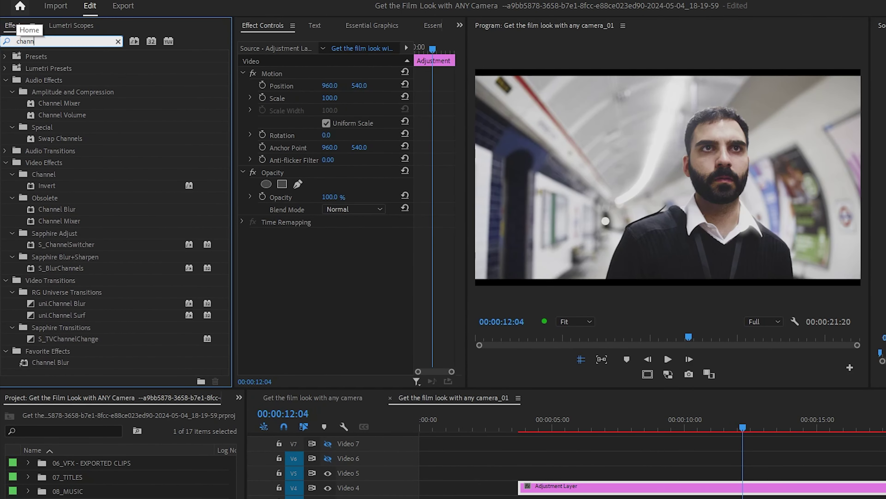
click(59, 209)
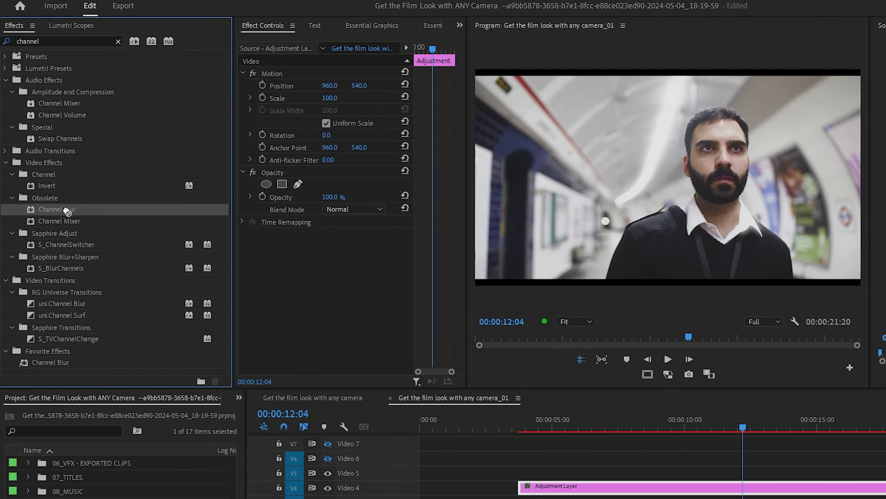
drag(66, 211, 335, 259)
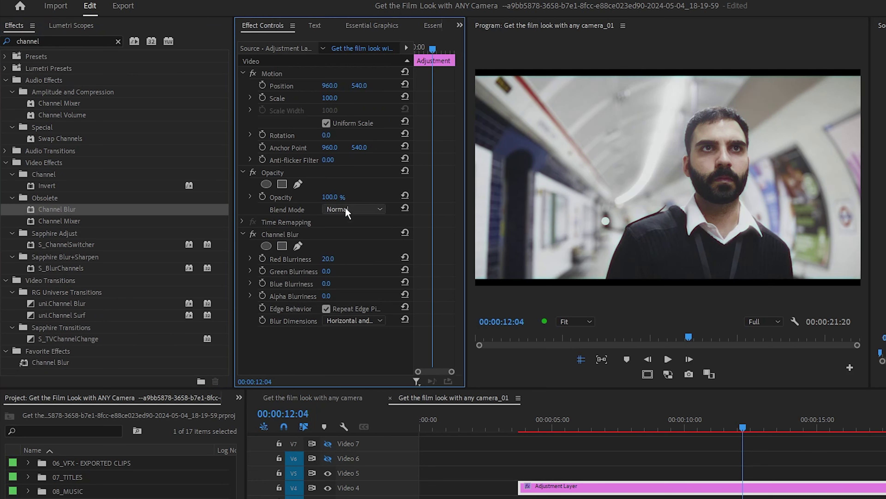
click(358, 210)
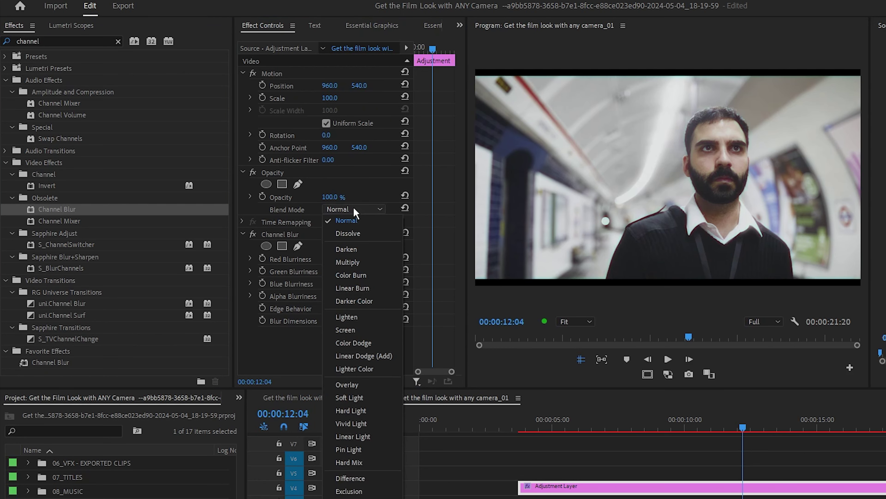
click(360, 316)
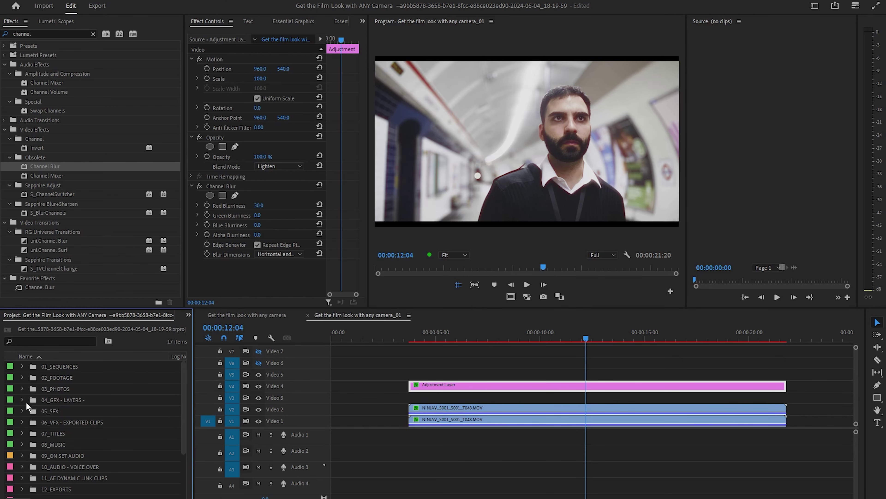
Place Filmgrain_4KDCI_16mm_24fps_Heavy.mov from 04_GFX - LAYERS on V5 with Soft Light blend mode.
click(22, 400)
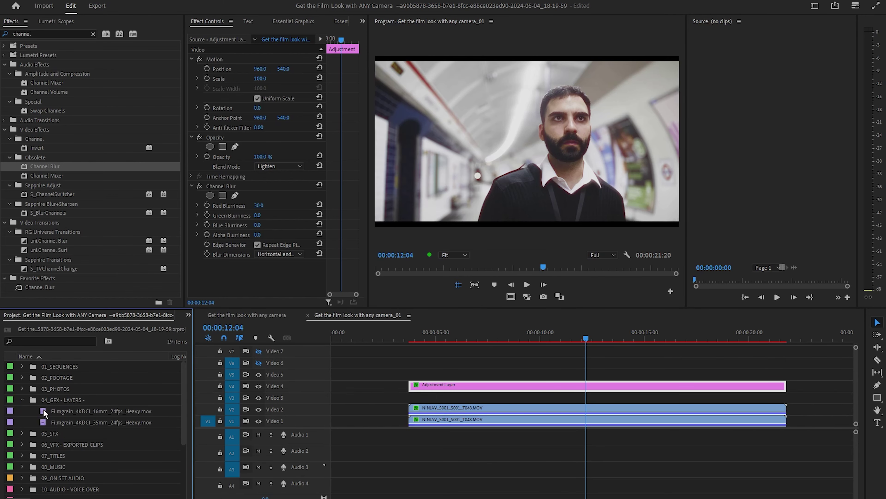
drag(43, 410, 409, 378)
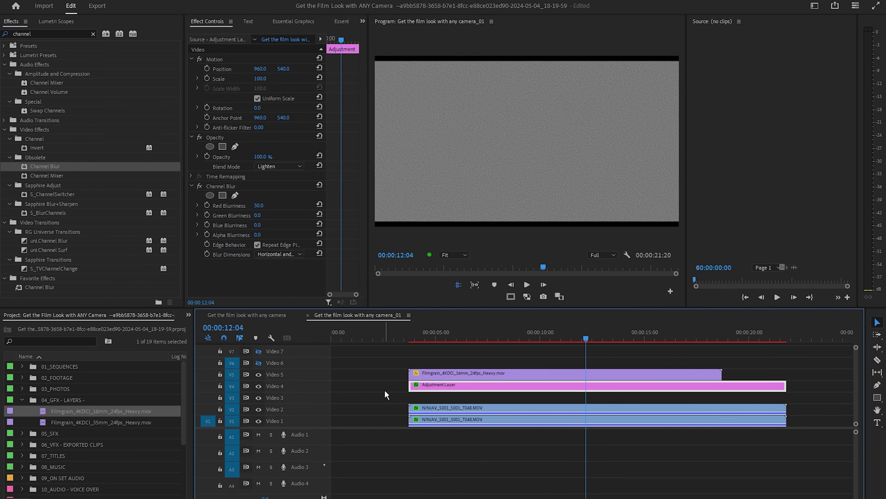
click(296, 166)
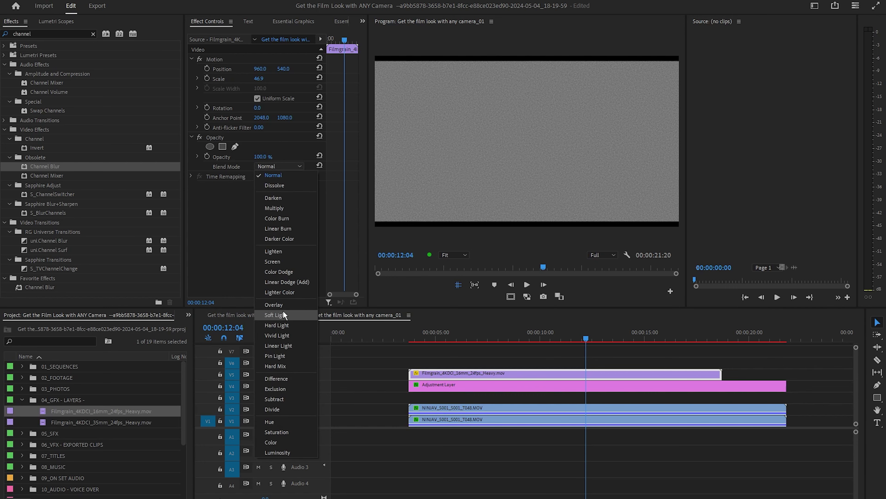
click(292, 314)
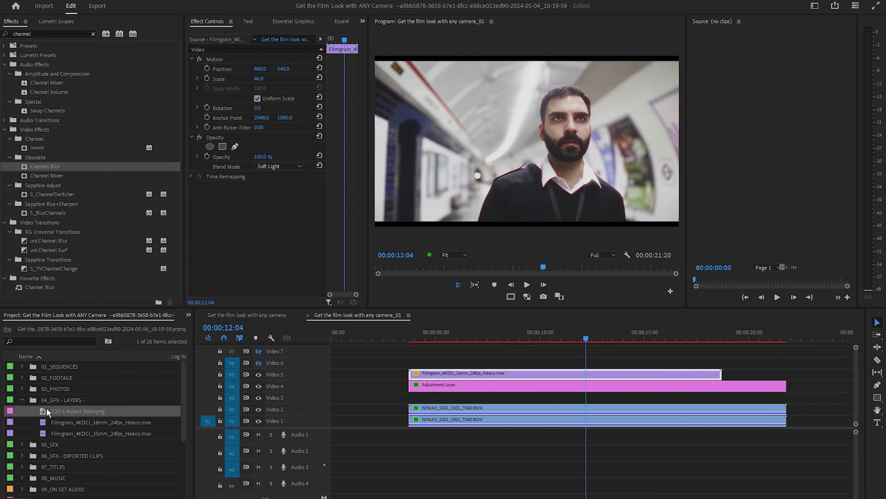
Put 2.35-1 Aspect Ratio.png on V6 and extend it to the grain clip's end.
drag(48, 413, 413, 361)
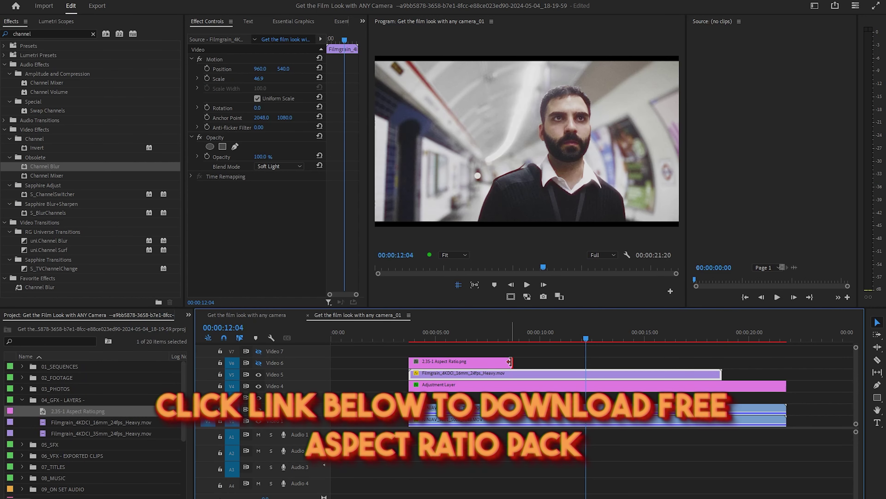
drag(715, 373, 716, 373)
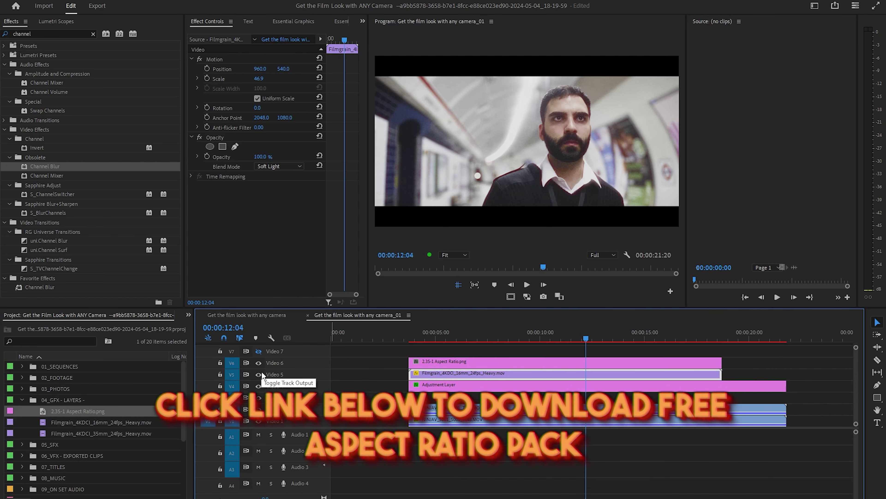